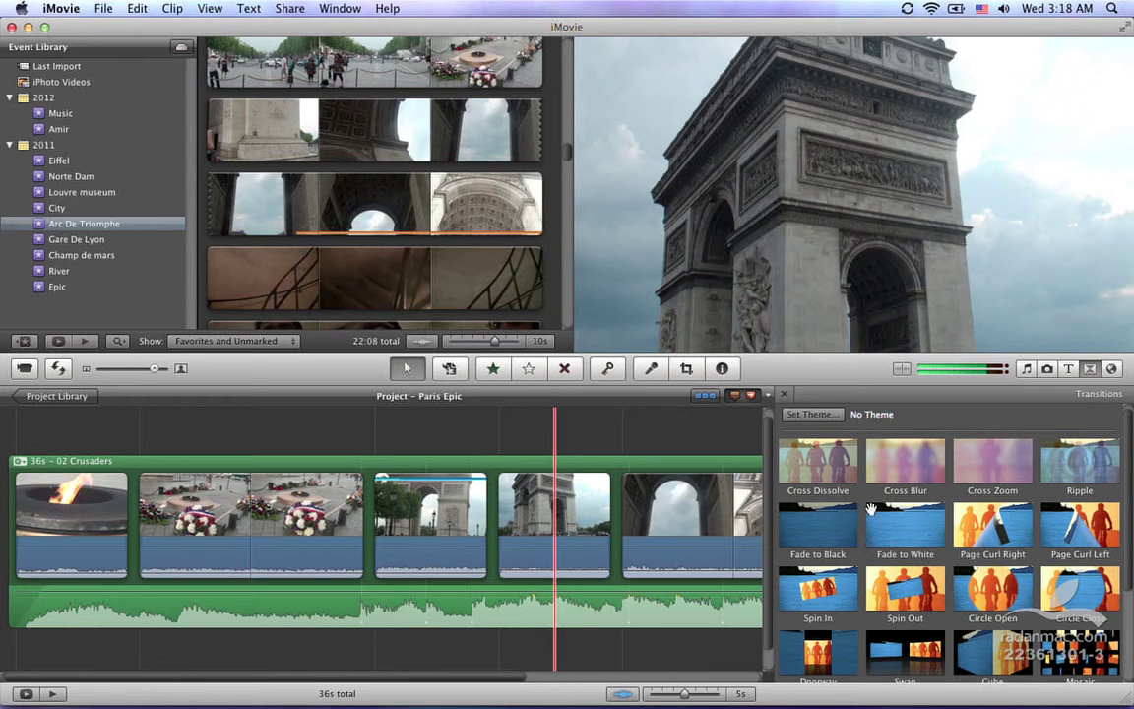
Add Cross Dissolve, Cross Blur and Cross Zoom transitions, in that order, at the first three cuts of the Paris Epic project
scroll(906, 502, "down", 2)
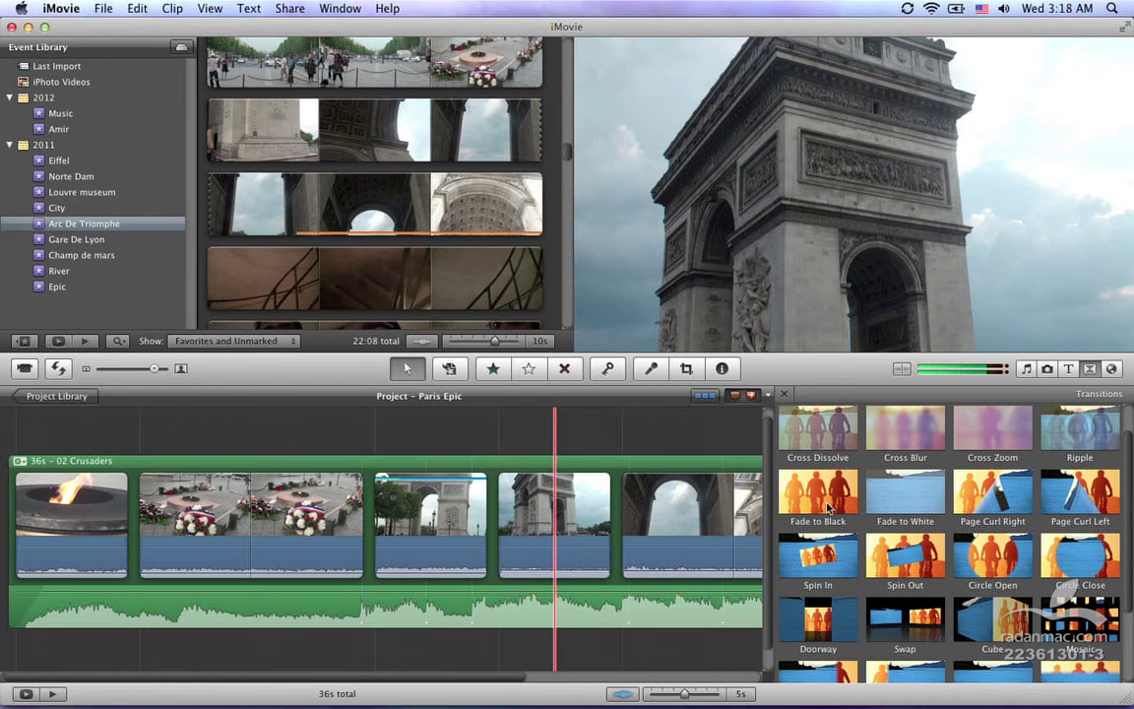
left_click_drag(901, 444, 139, 511)
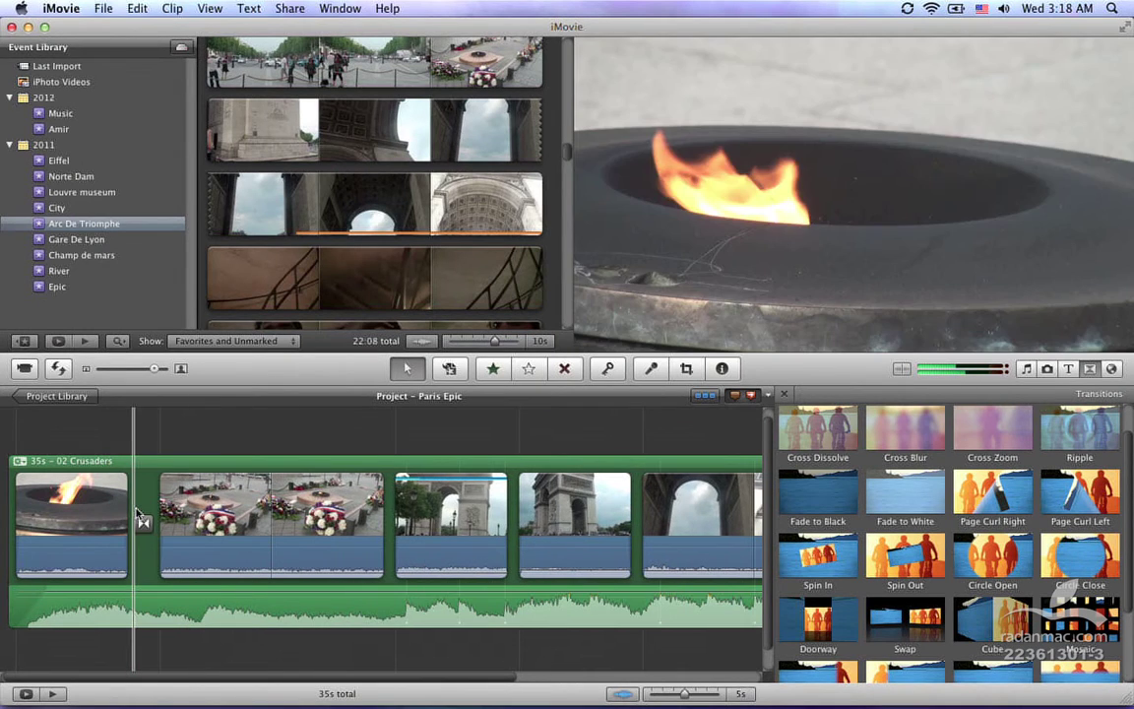
left_click_drag(891, 430, 408, 516)
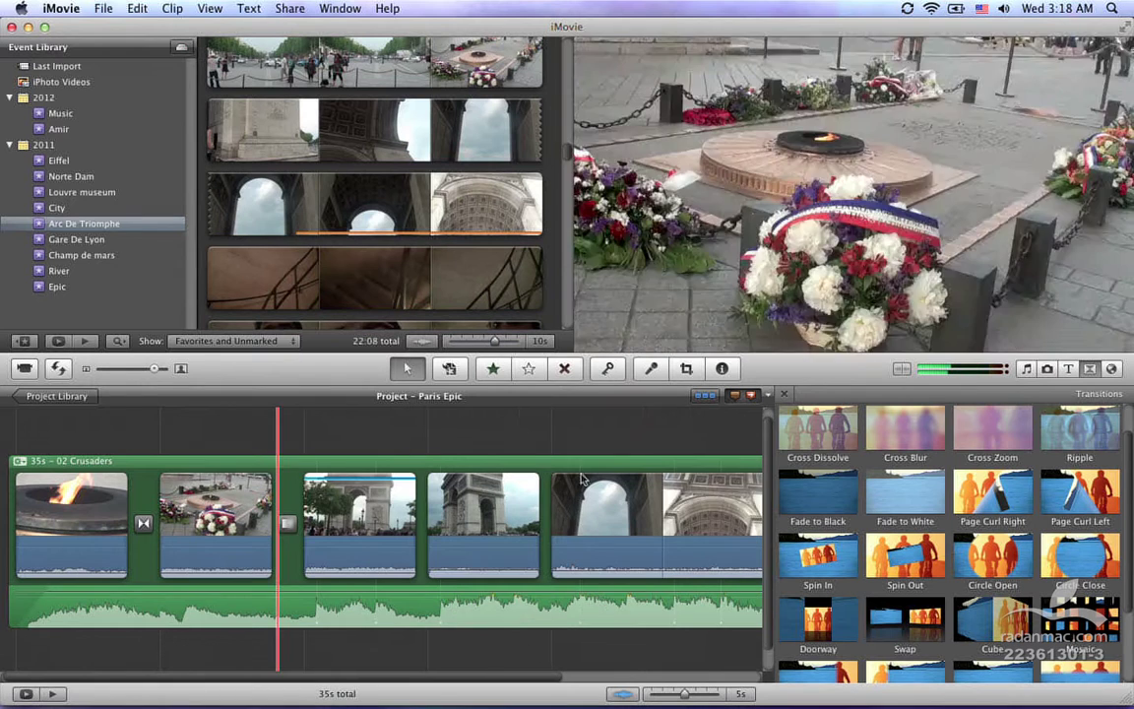
left_click_drag(996, 441, 431, 512)
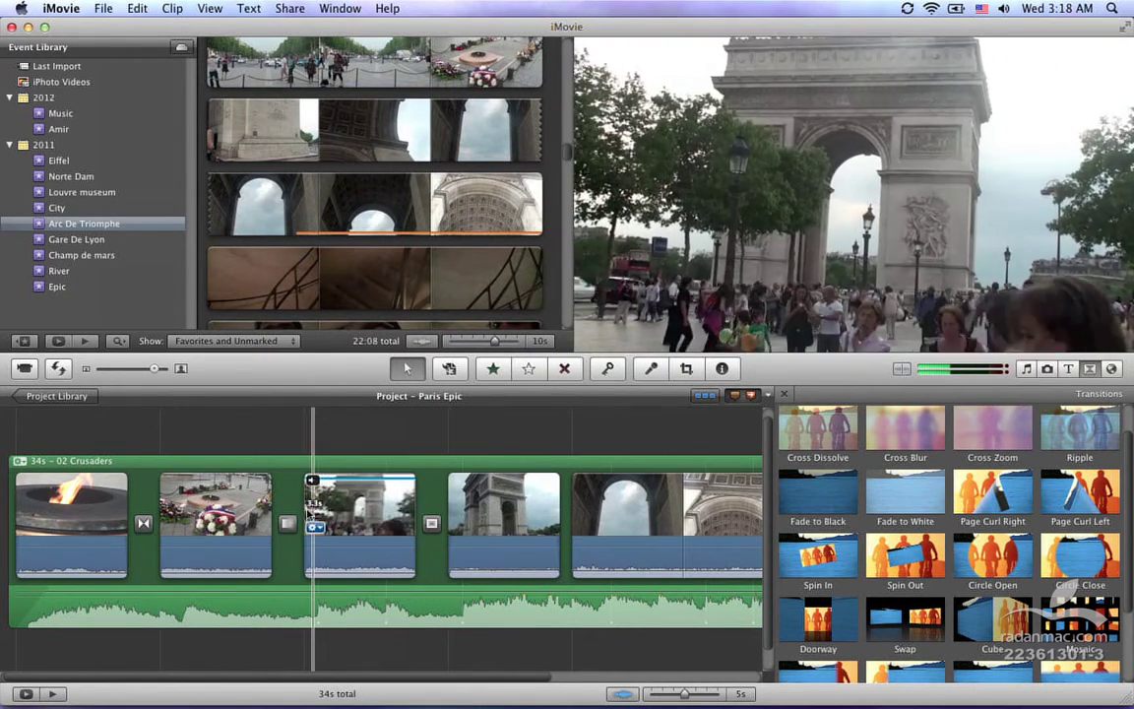
Hide the transitions browser and play back the project to preview the three new transitions
mouse_move(266, 522)
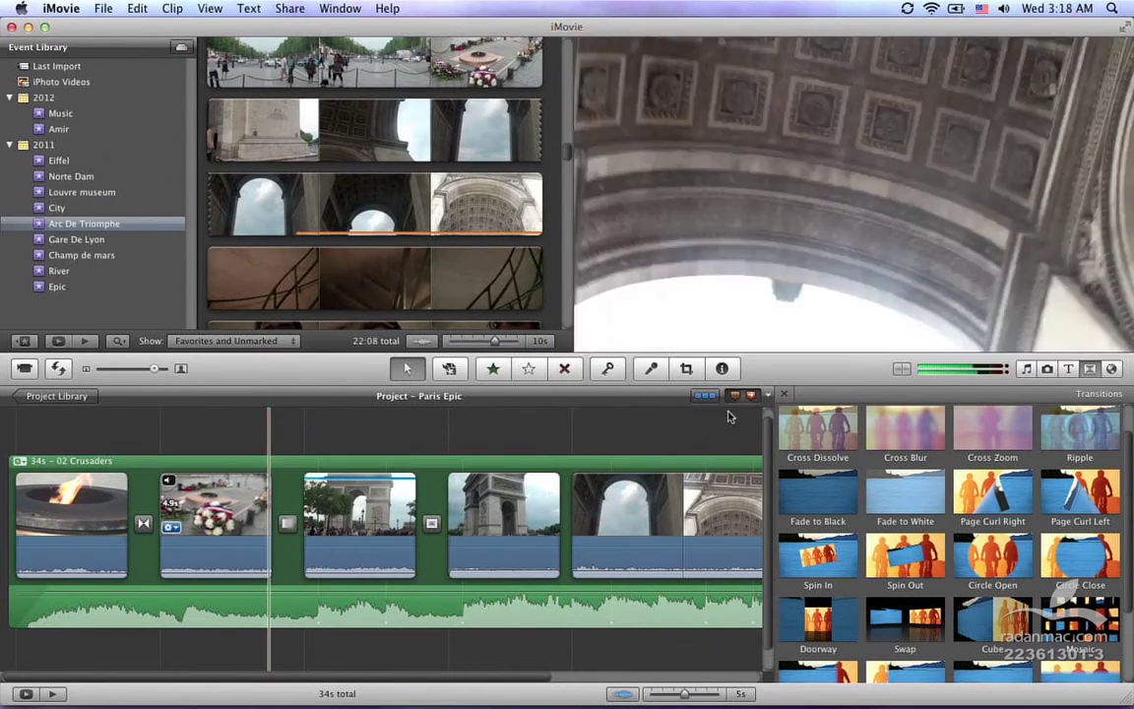
left_click(1090, 368)
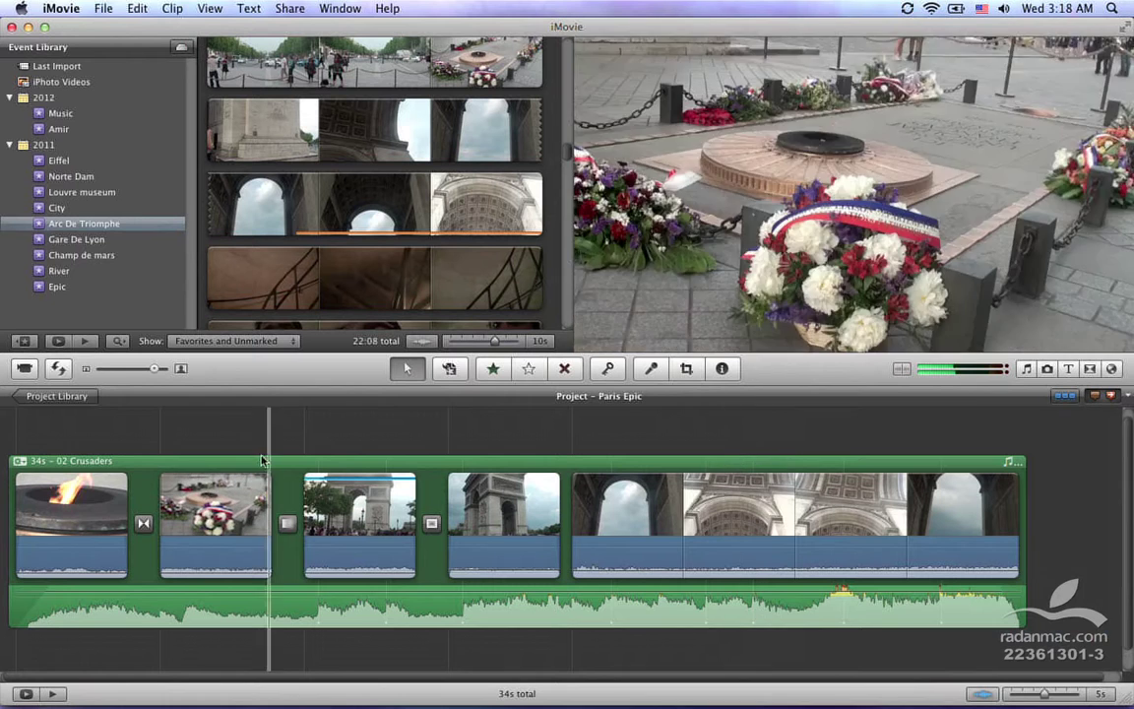
key("space")
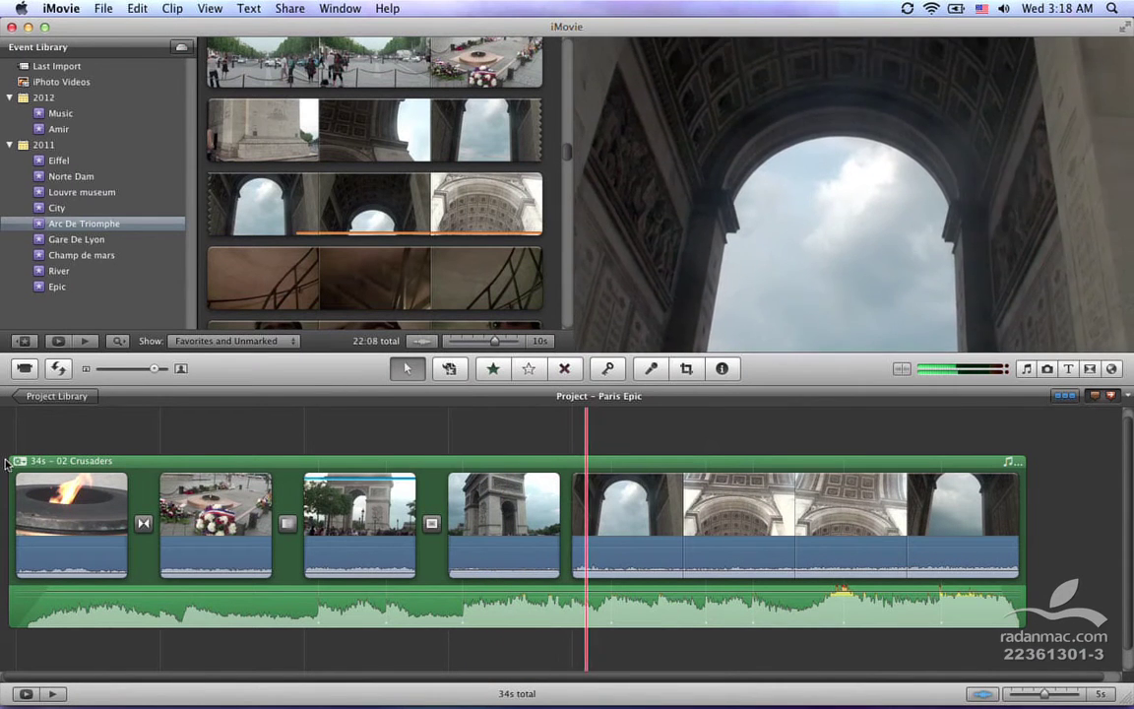
left_click(8, 462)
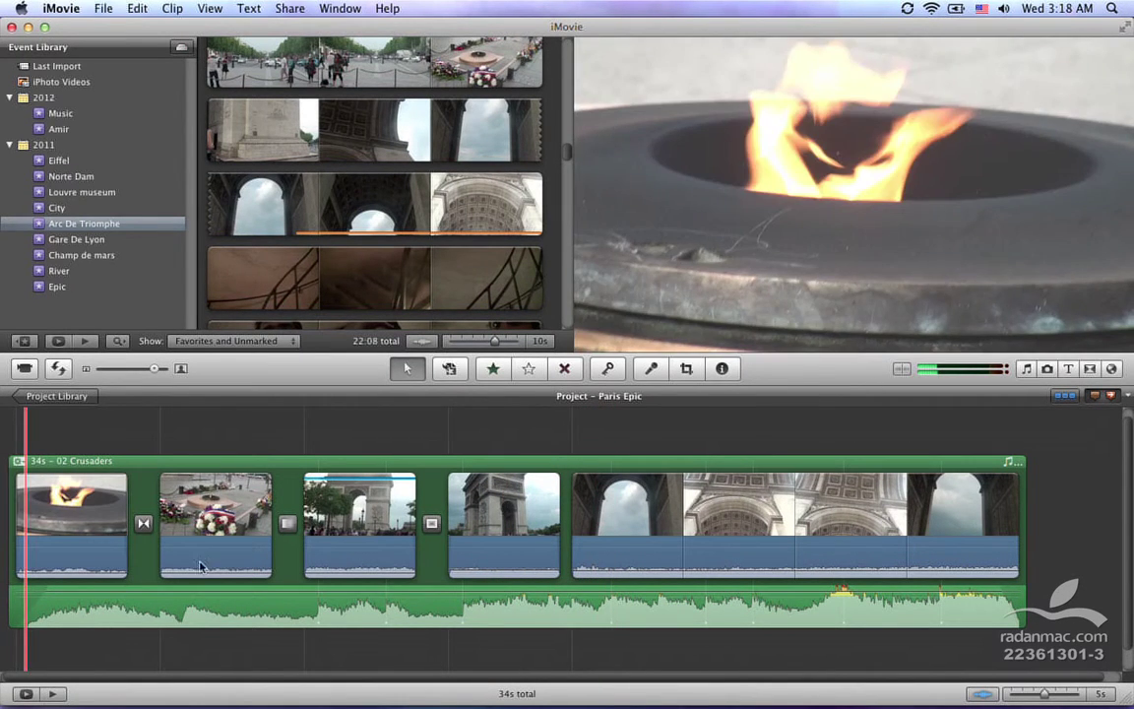
Change the Cross Zoom transition between the third and fourth clips to Cross Blur
left_click(431, 523)
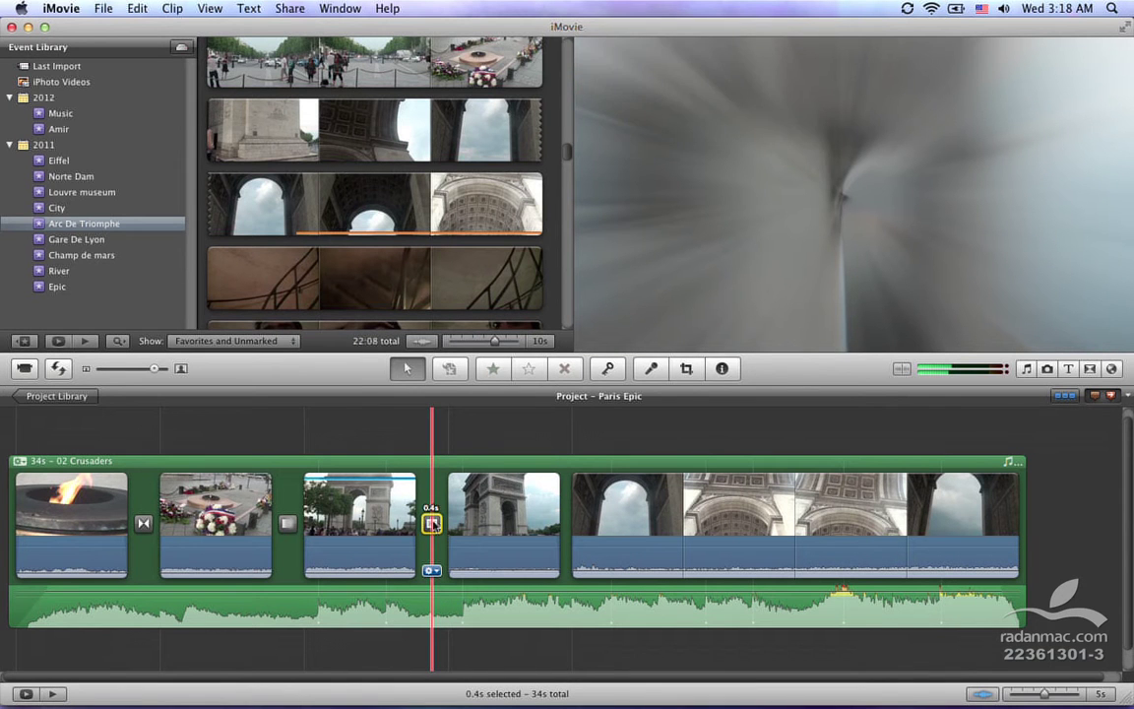
double_click(431, 522)
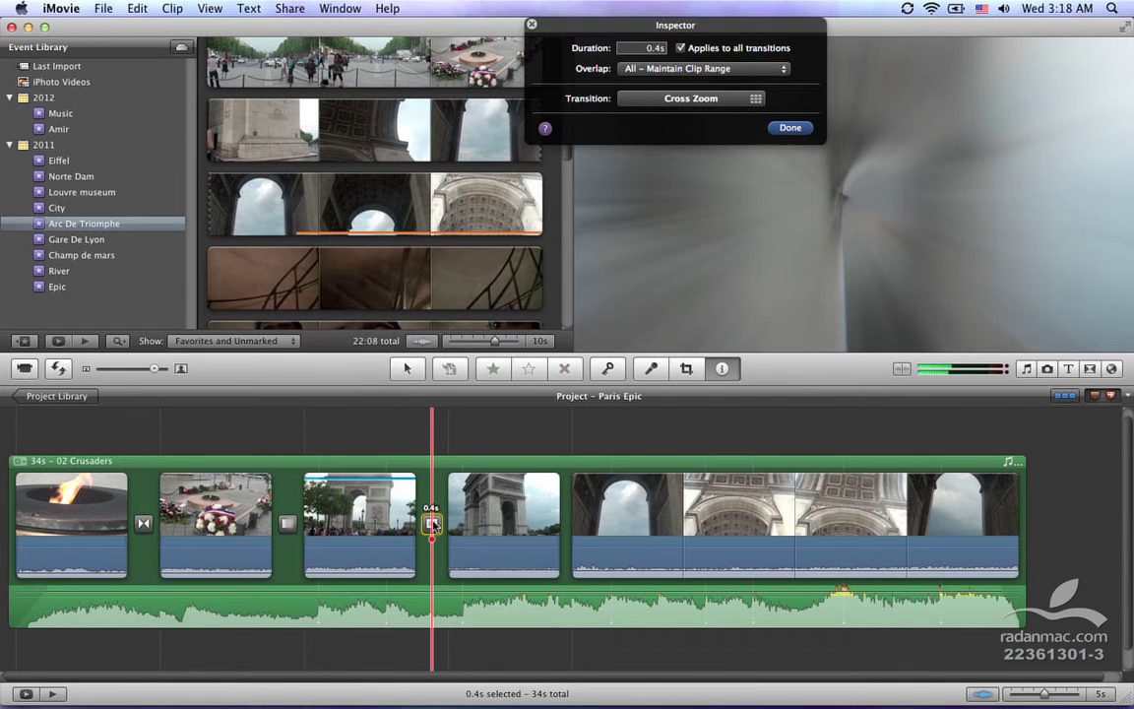
left_click(755, 100)
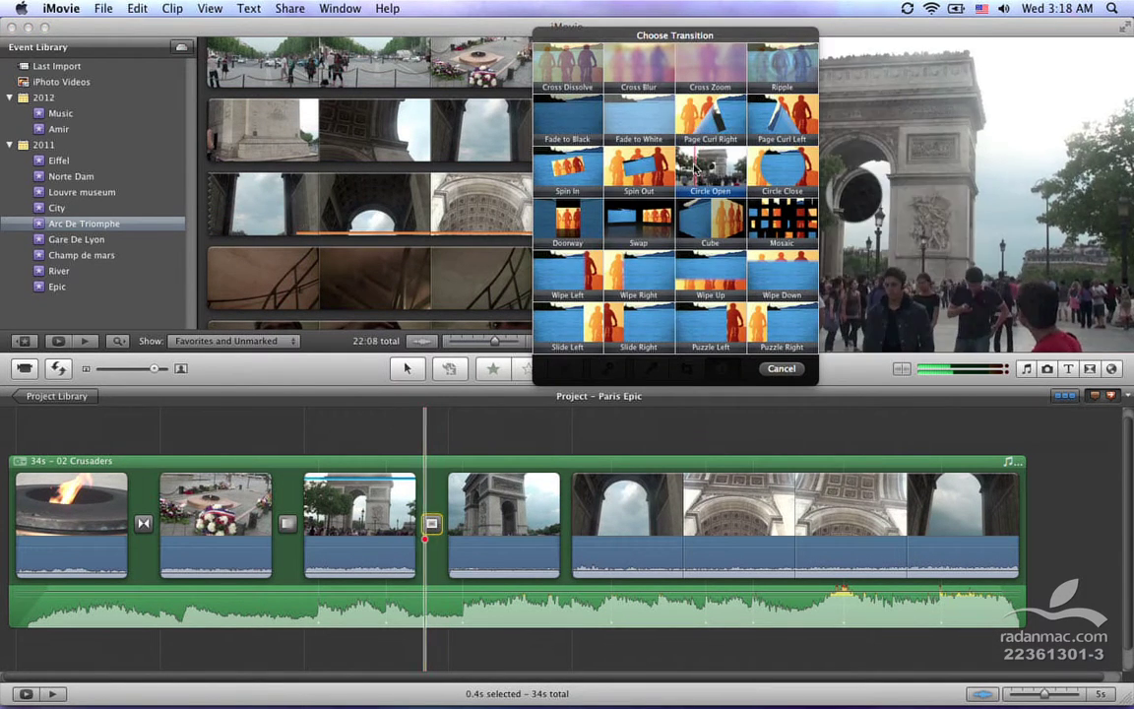
left_click_drag(720, 36, 390, 72)
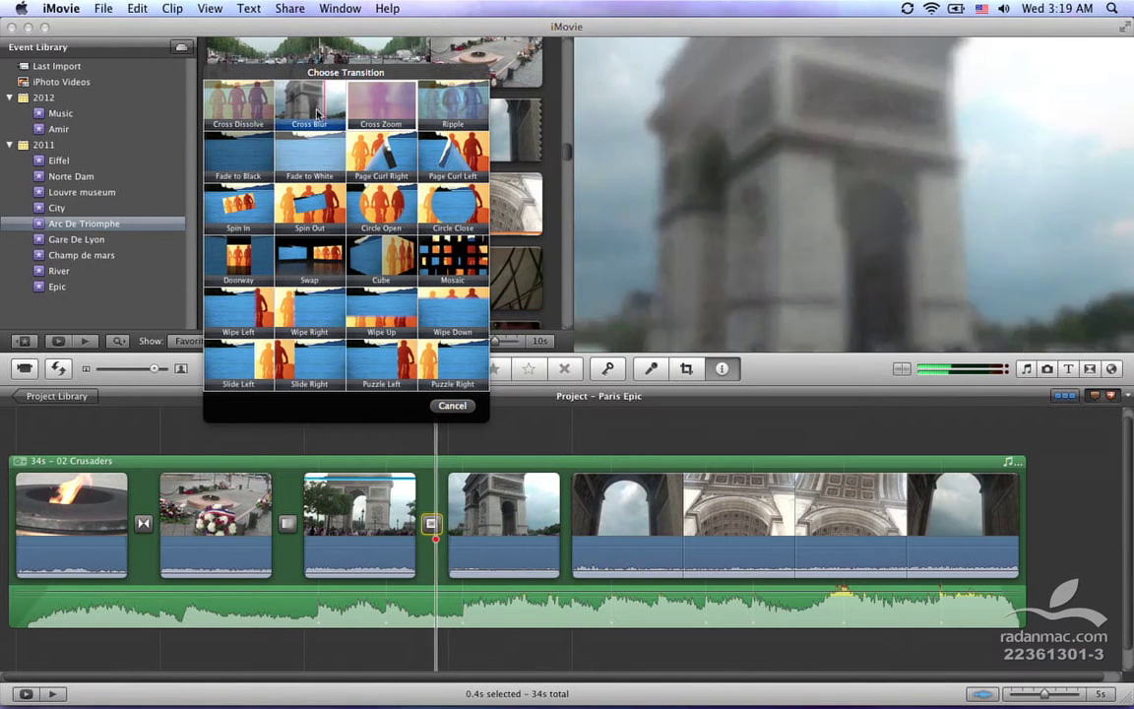
left_click(299, 117)
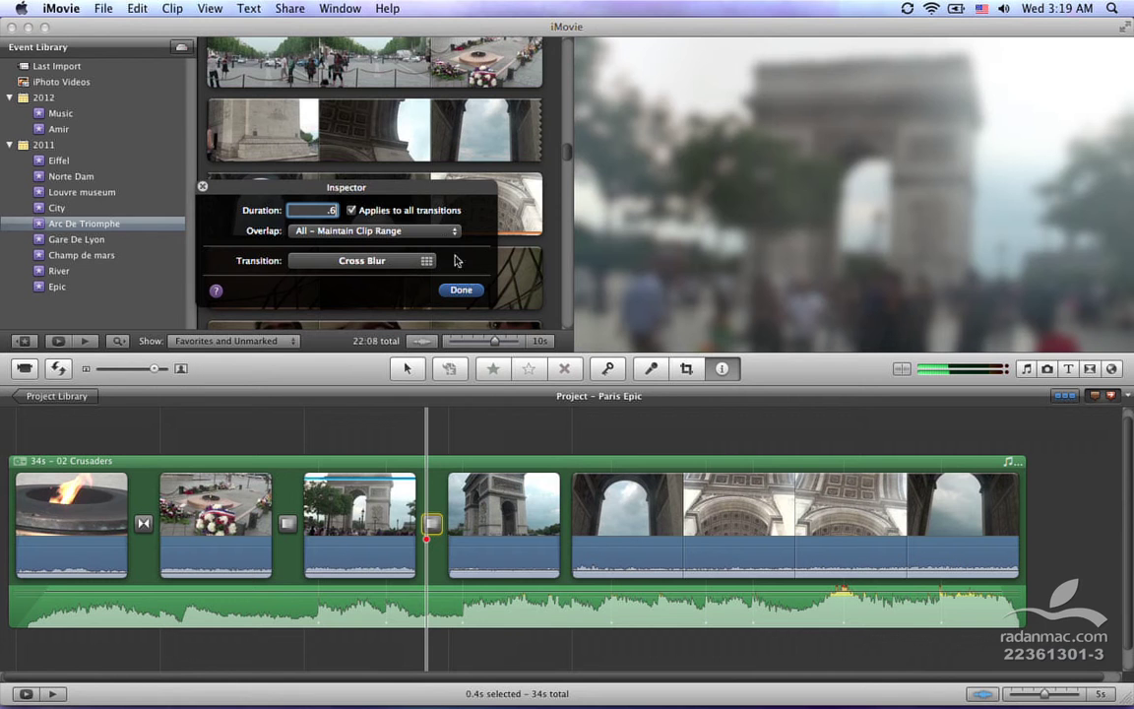
Set the duration of all transitions to 0.6 s with overlap All – Maintain Clip Range, and play back the Cross Blur
left_click_drag(393, 194, 433, 285)
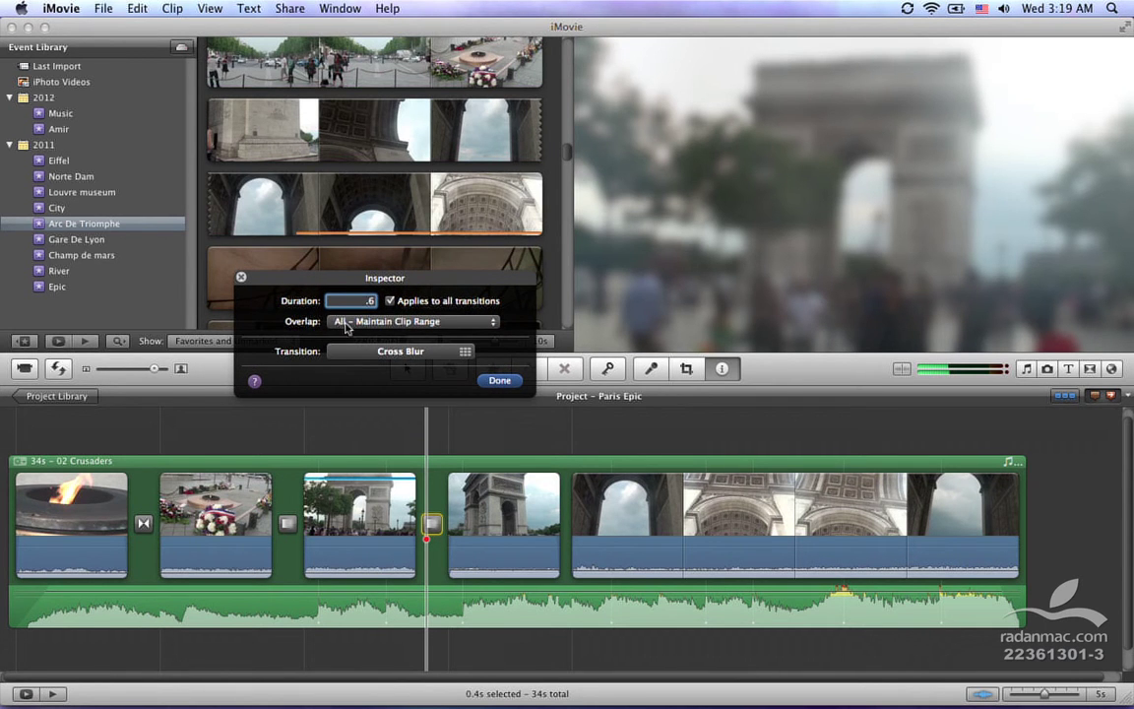
left_click(466, 322)
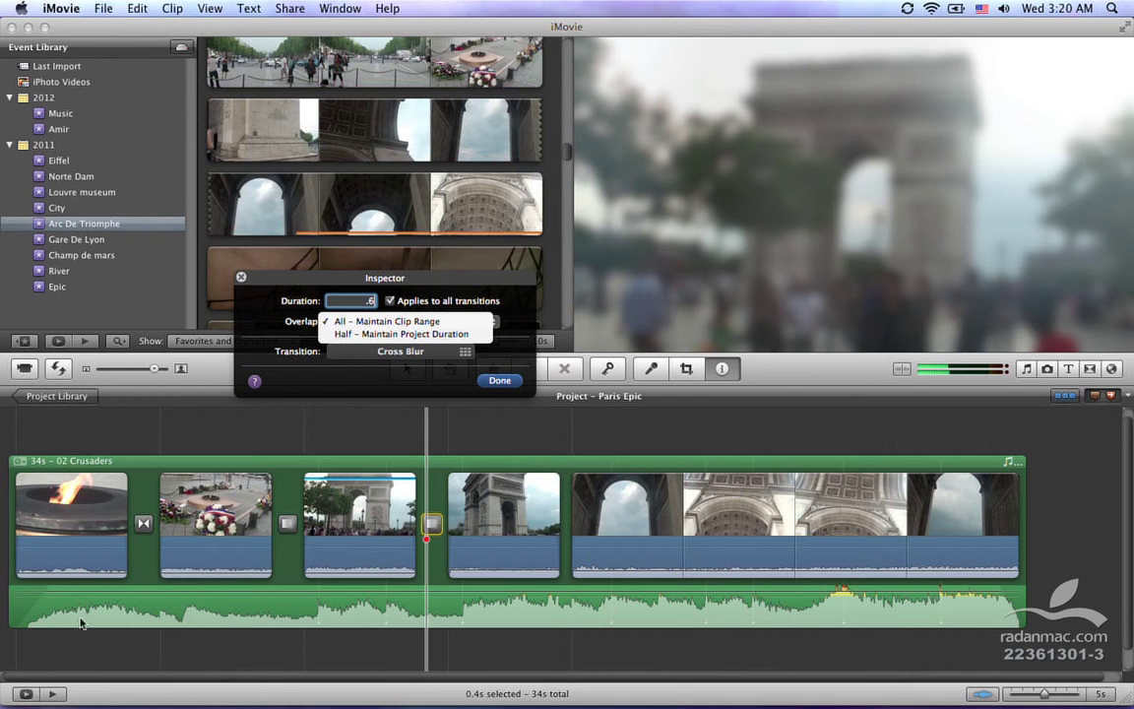
left_click(454, 285)
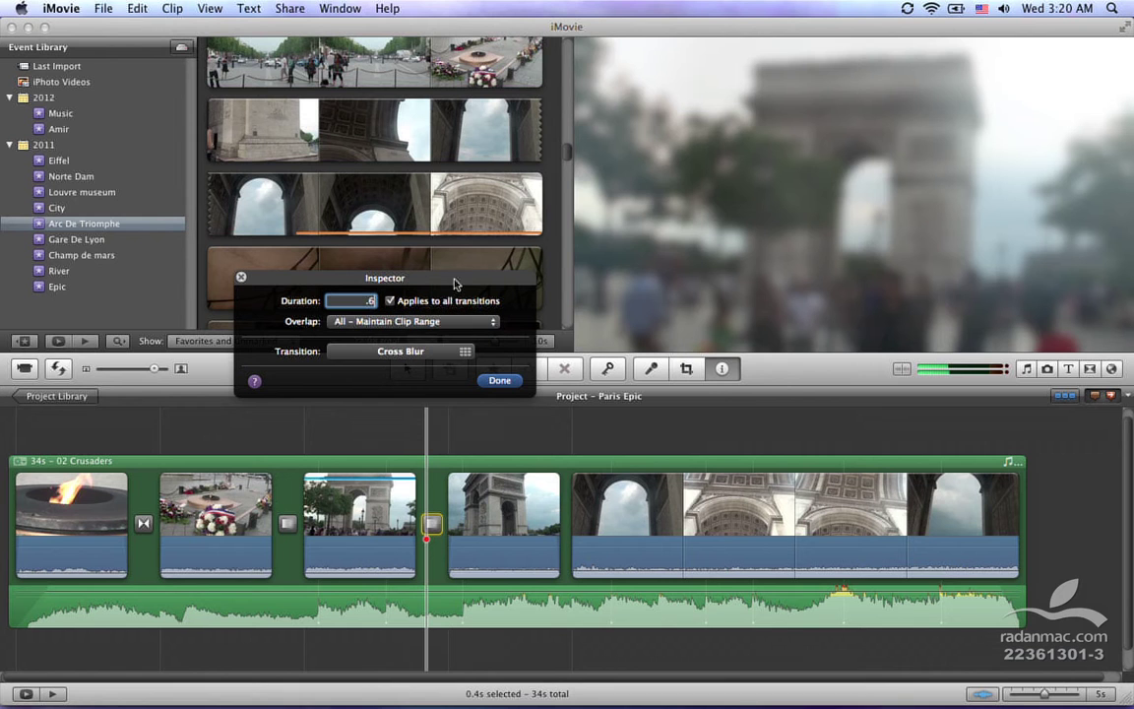
left_click(500, 381)
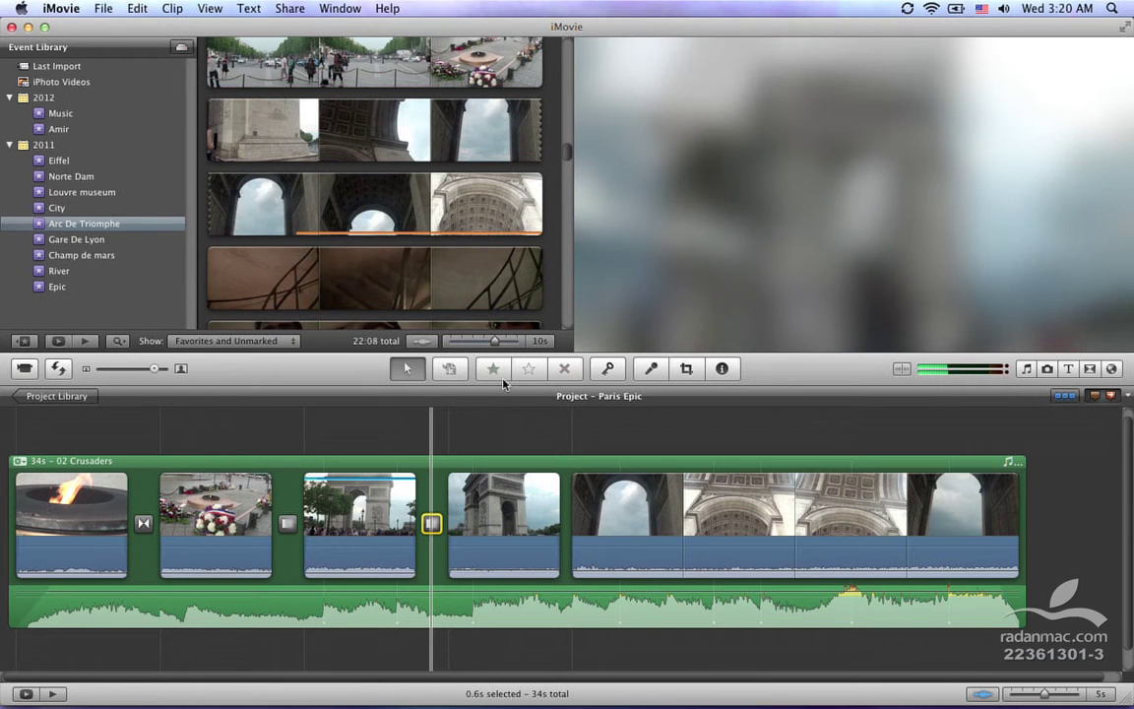
key("space")
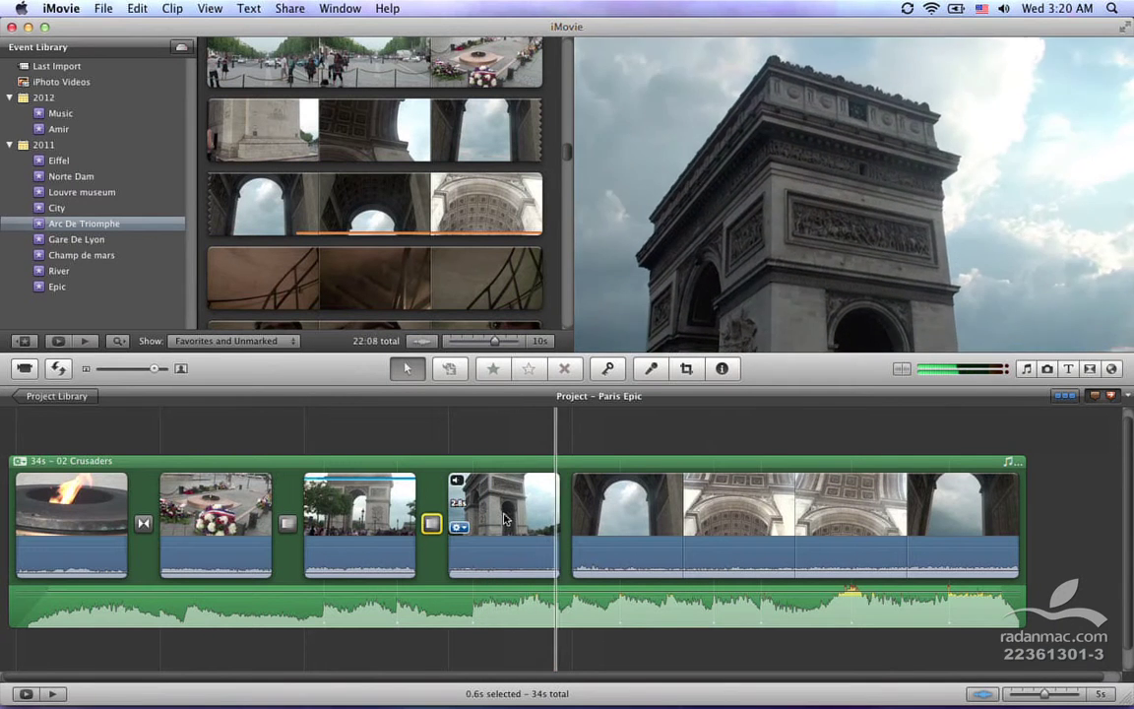
key("space")
Add a Fade to White transition between the fourth and last clips, and hide the transitions browser
left_click(1090, 369)
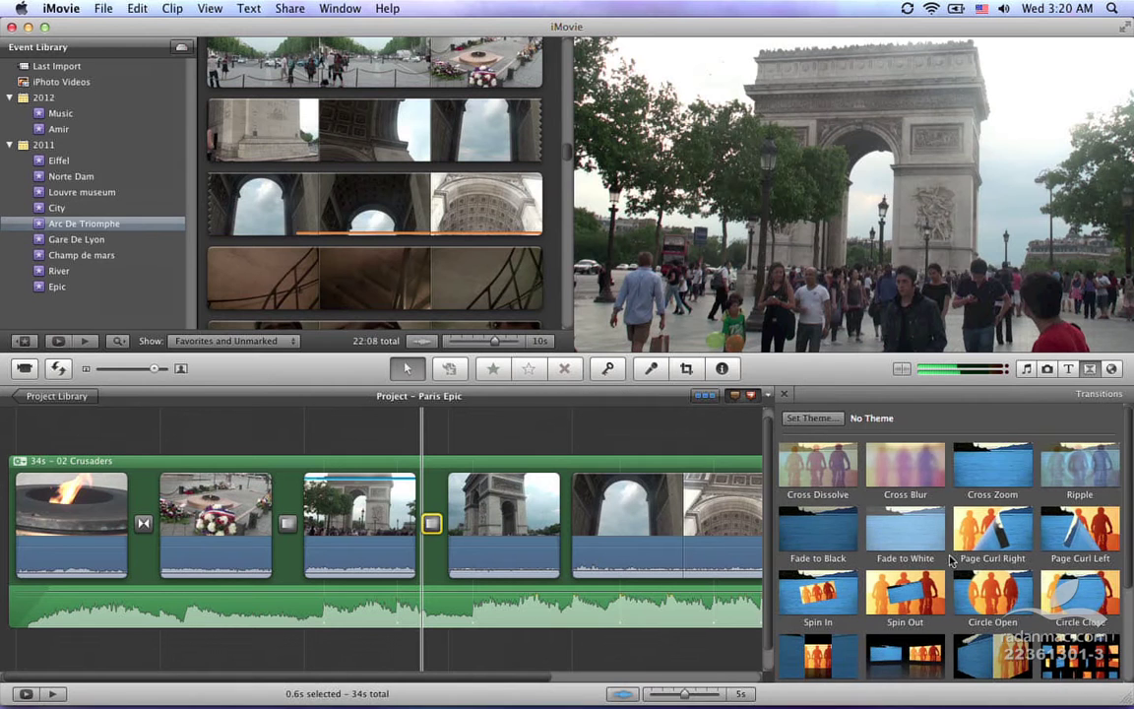
scroll(951, 559, "down", 3)
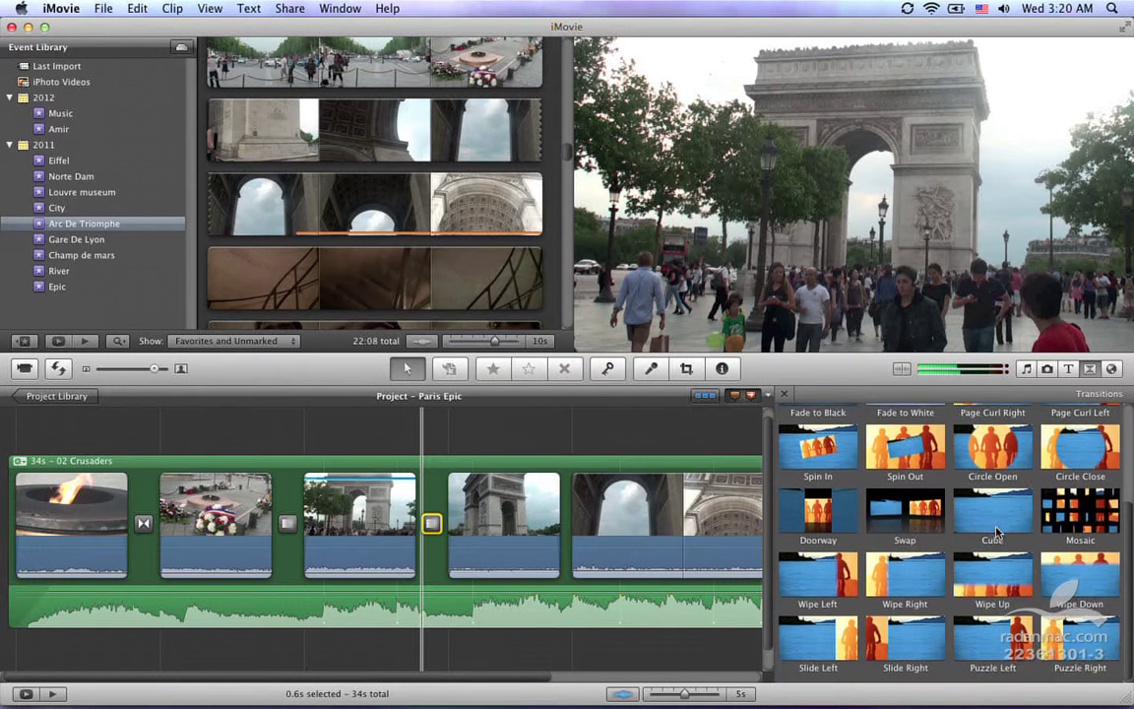
scroll(997, 532, "up", 2)
scroll(997, 532, "up", 2)
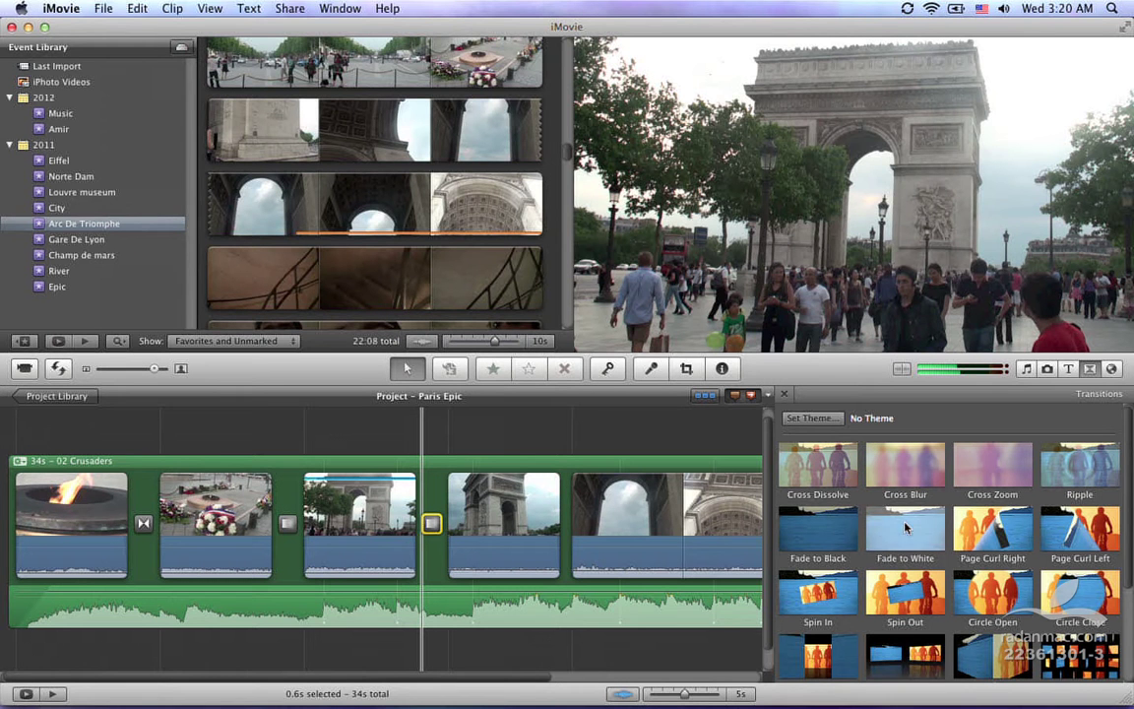
left_click_drag(901, 528, 572, 531)
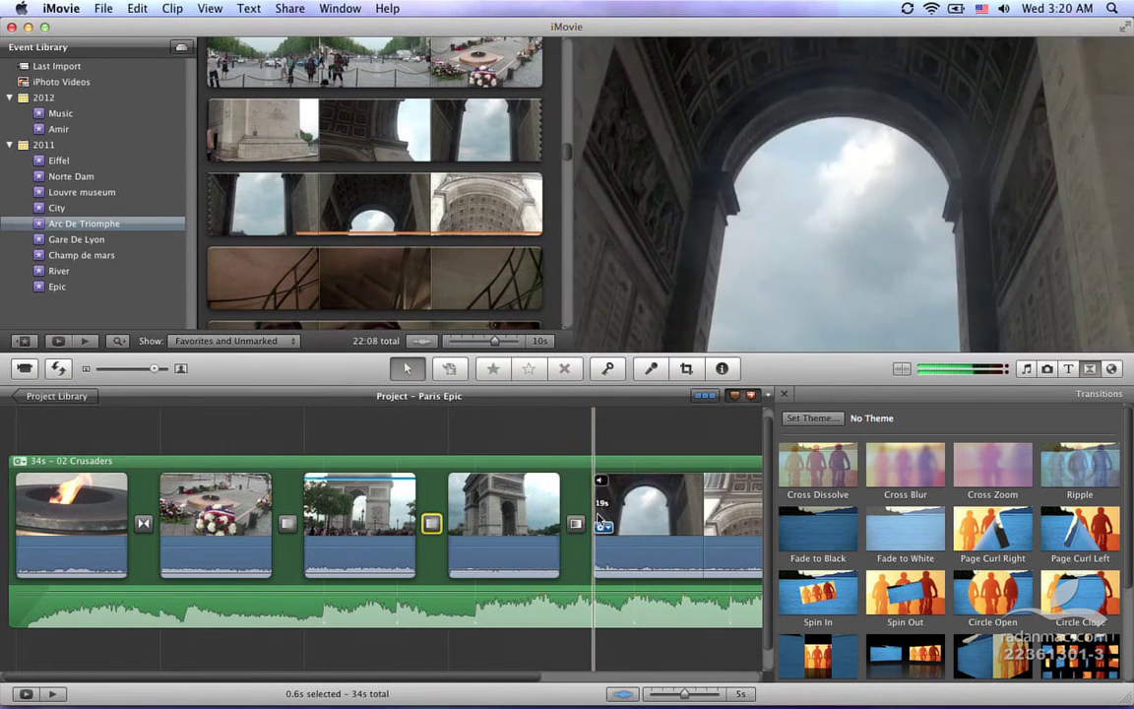
left_click(1093, 379)
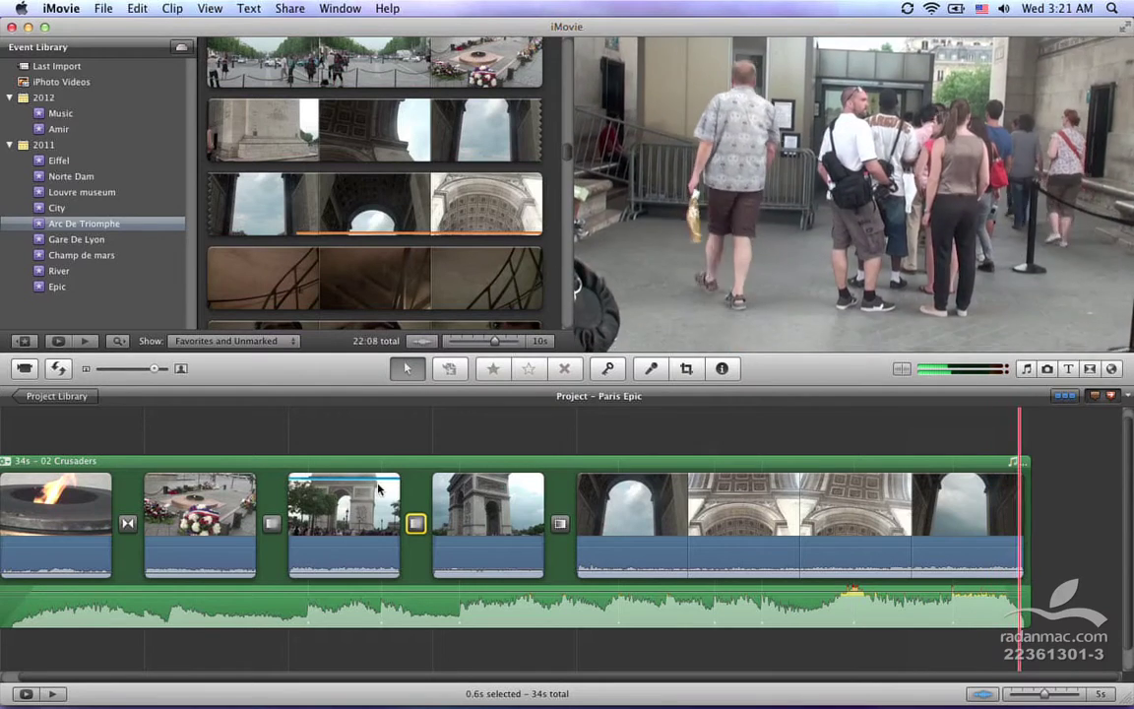
left_click(989, 532)
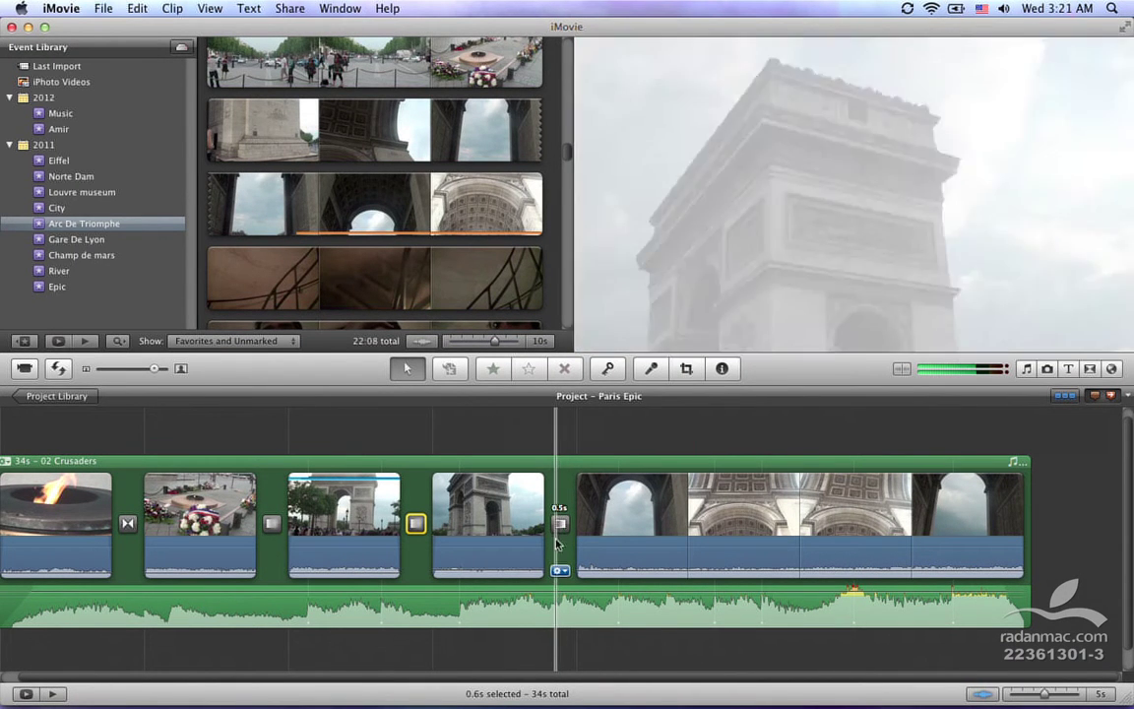
Lengthen the Fade to White transition at both ends in the Precision Editor and play it back
left_click(559, 569)
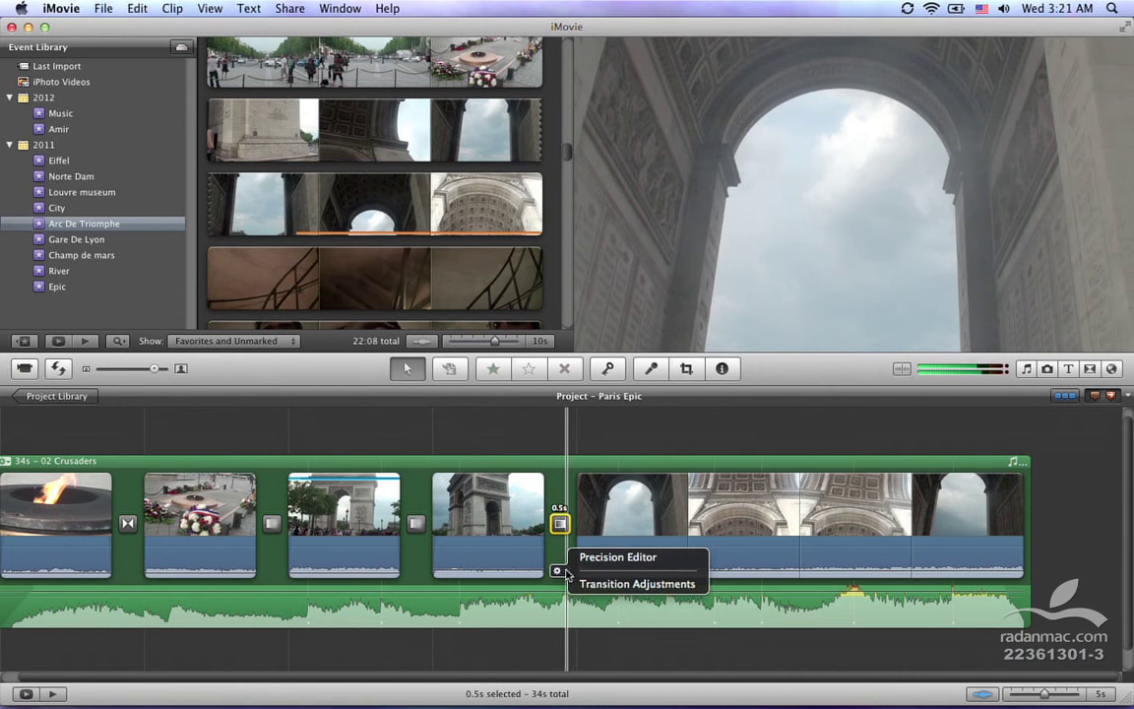
left_click(631, 559)
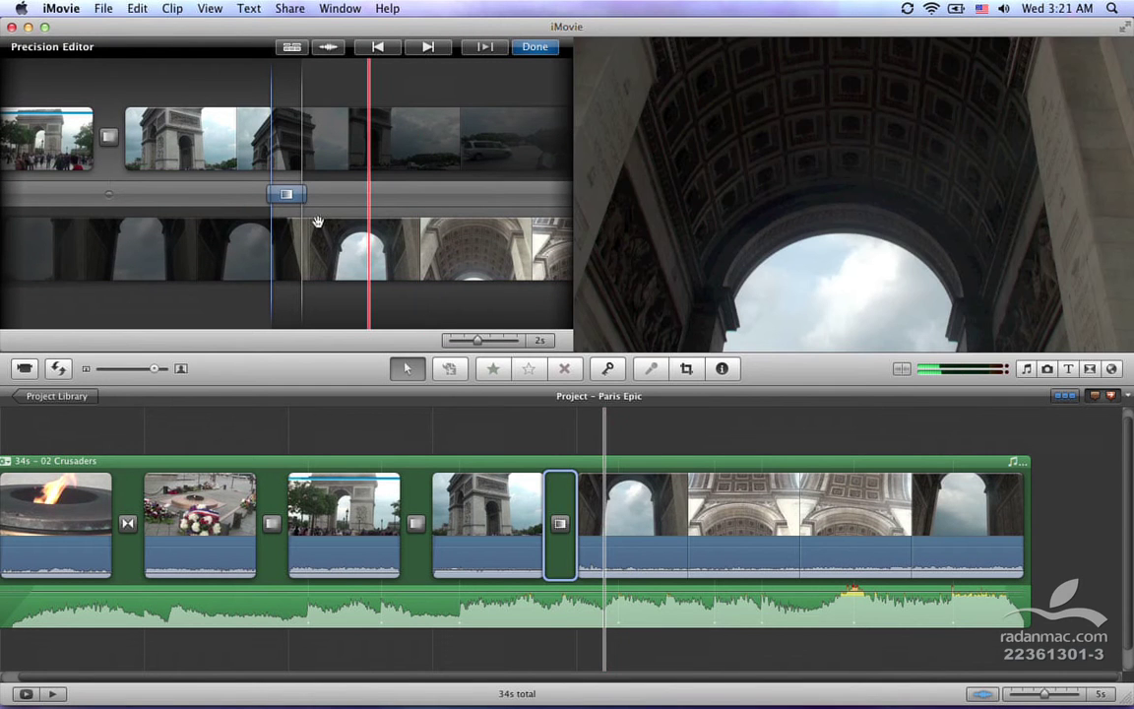
left_click_drag(305, 194, 351, 194)
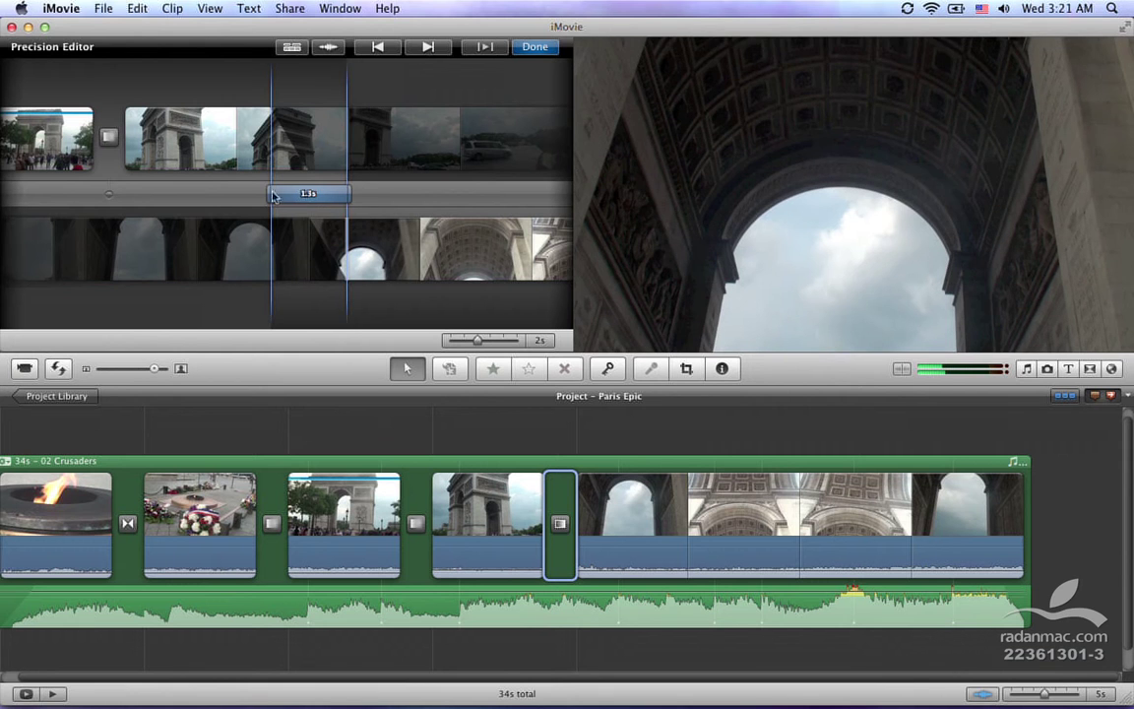
left_click_drag(244, 193, 210, 195)
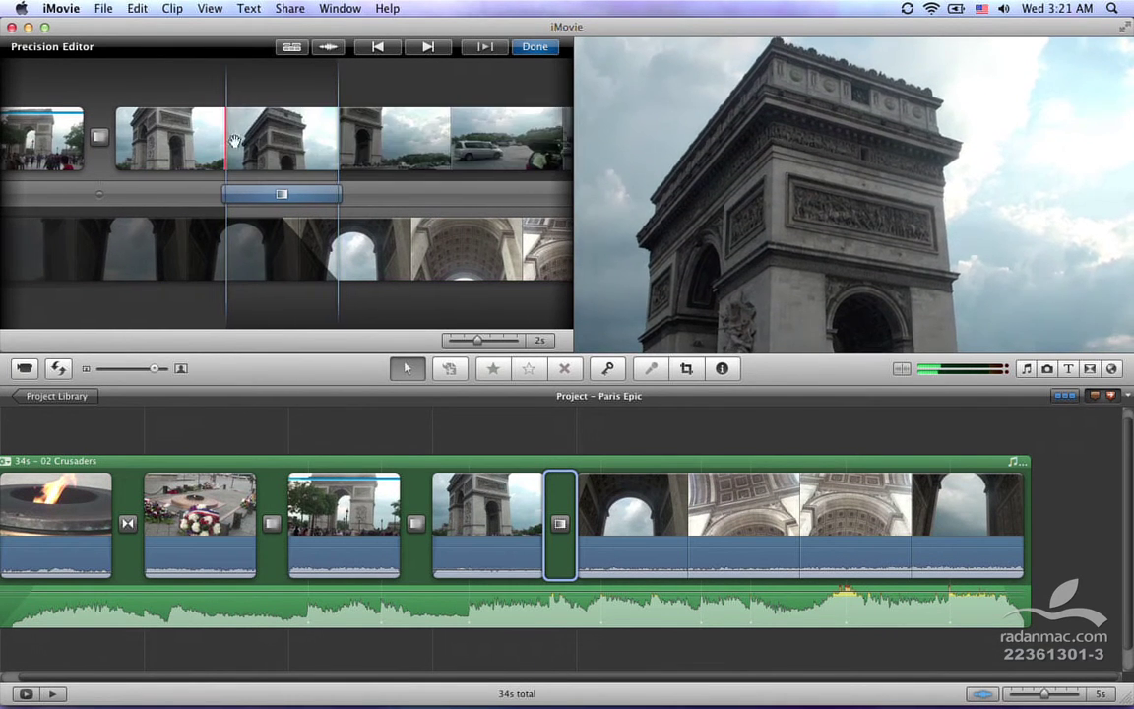
key("space")
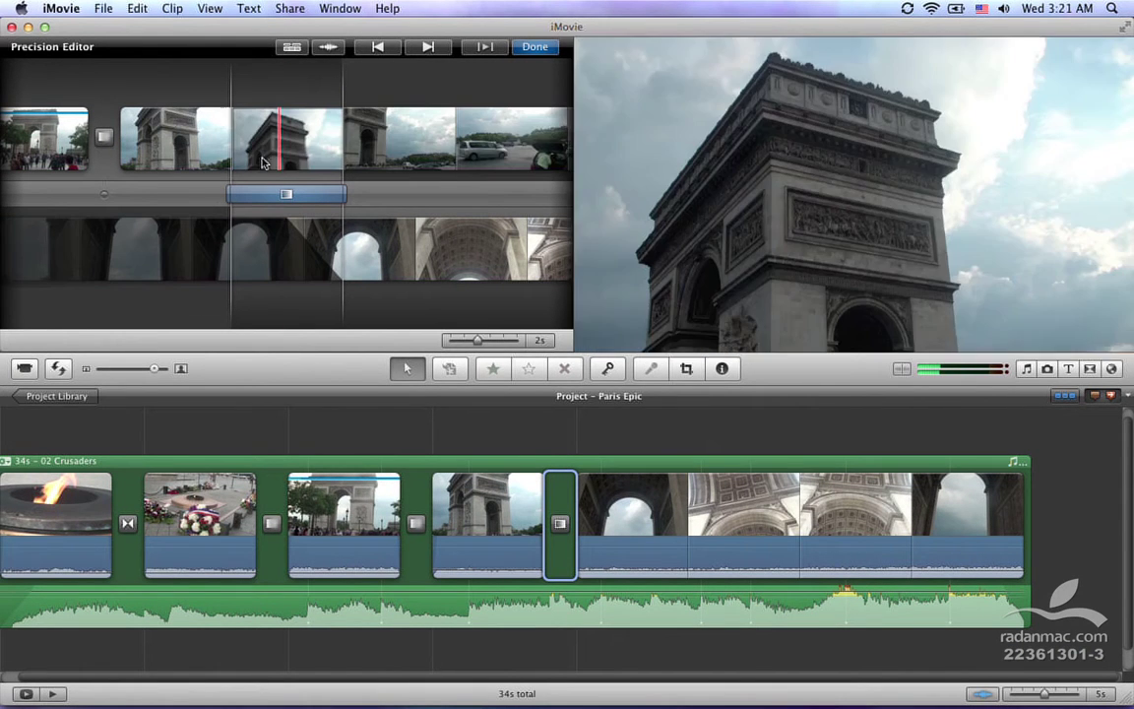
key("space")
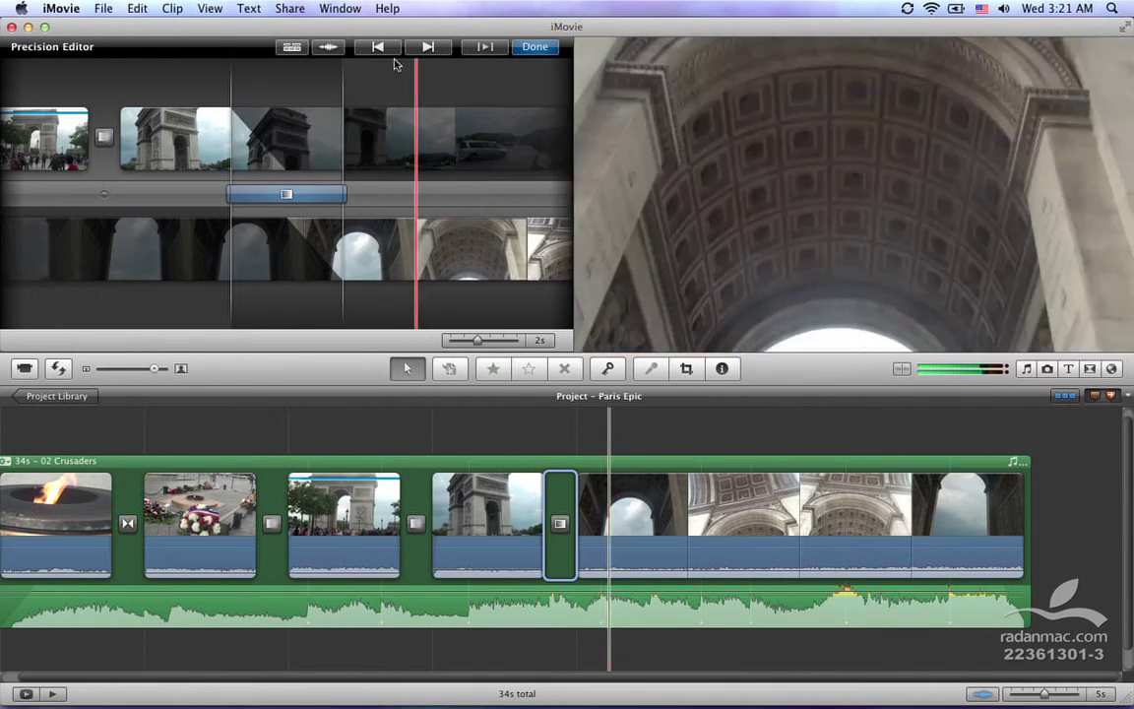
Step back through the two preceding transitions in the Precision Editor, preview the earlier one, and close the editor
left_click(380, 47)
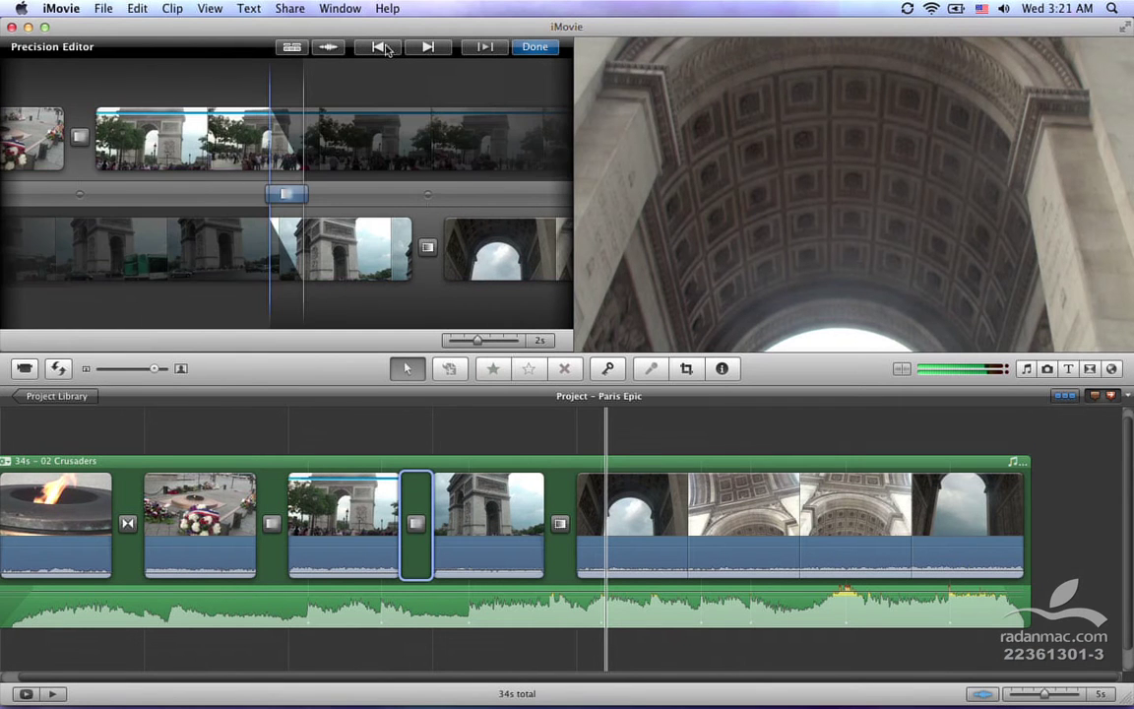
left_click(391, 48)
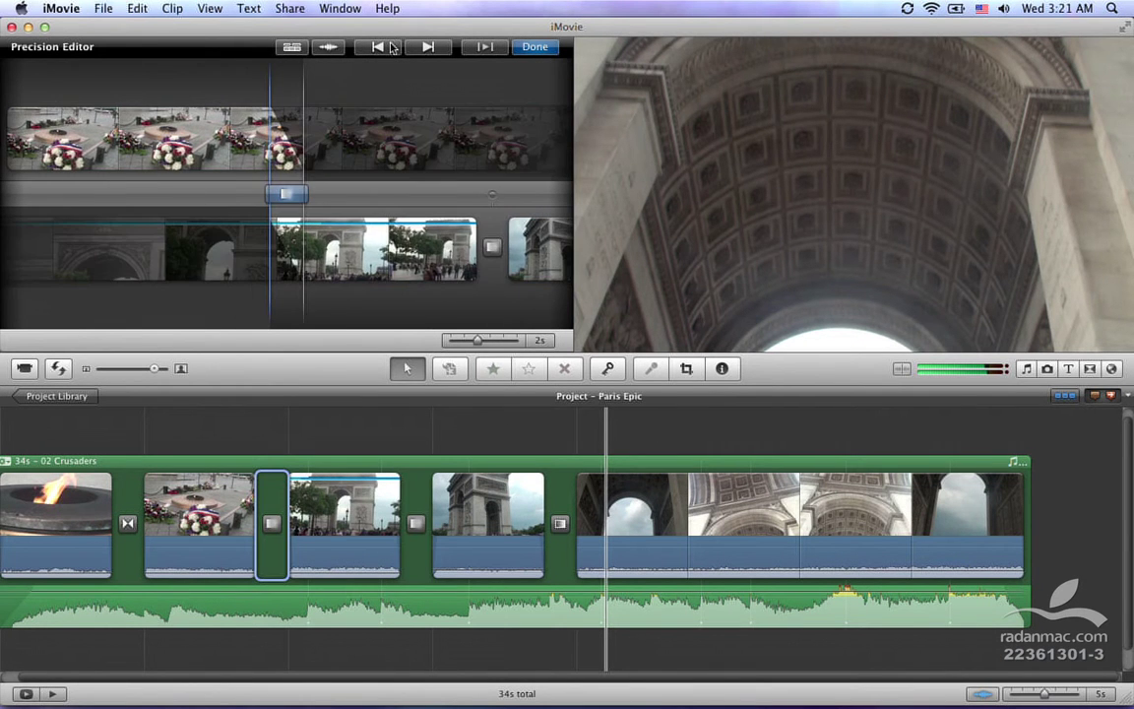
key("space")
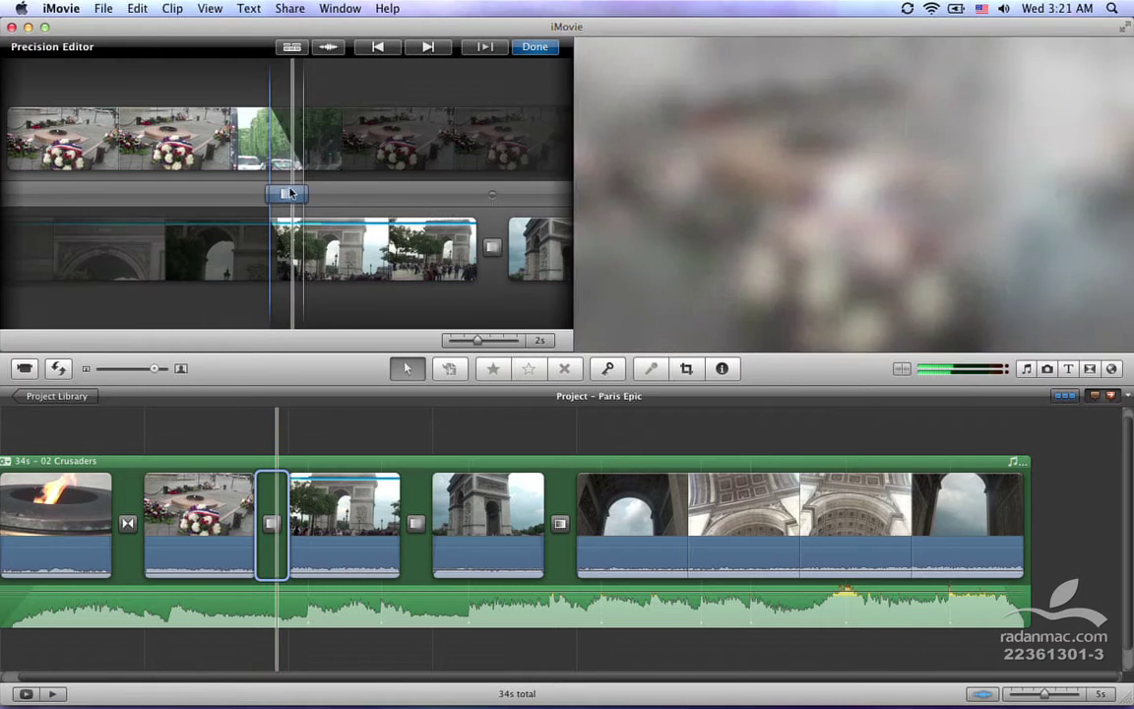
left_click(534, 47)
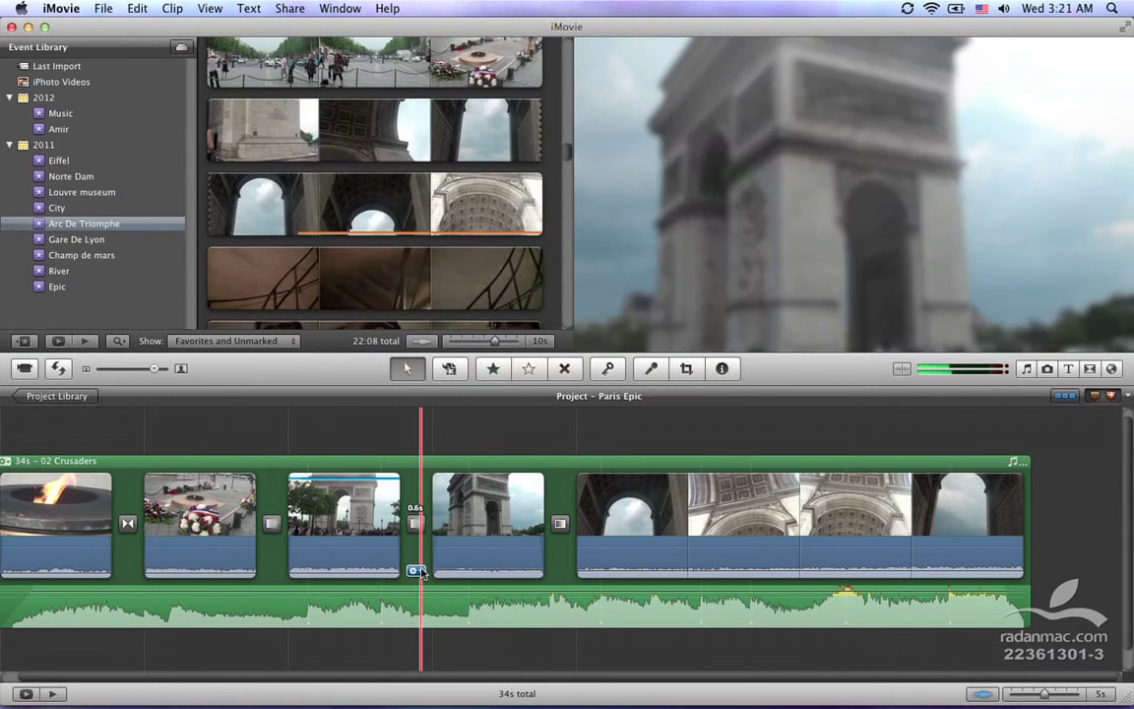
Set the duration of all transitions to 1 s and play back the project from the first transition
left_click(417, 571)
left_click(453, 583)
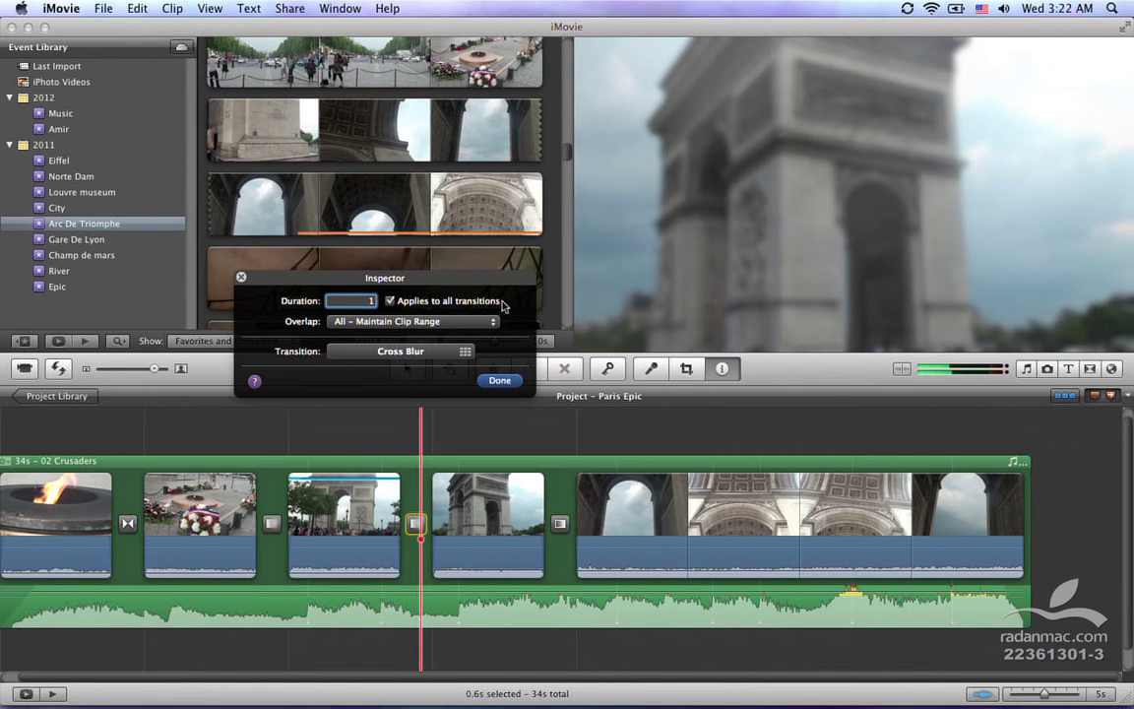
left_click(499, 382)
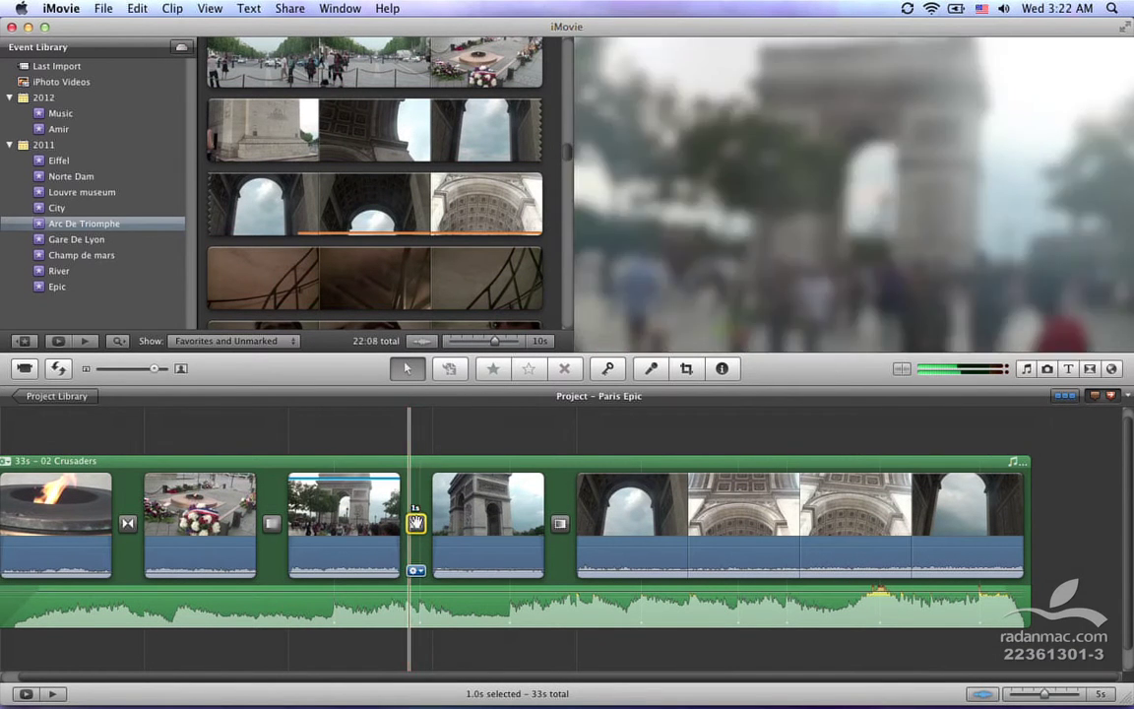
left_click(559, 523)
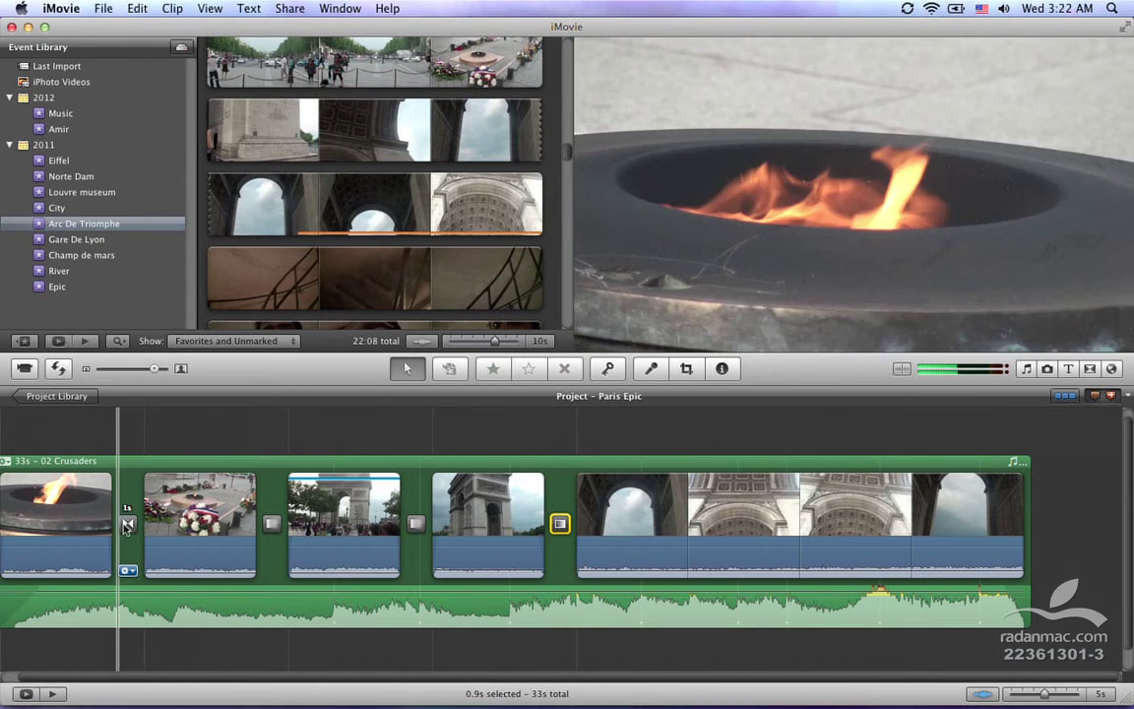
key("space")
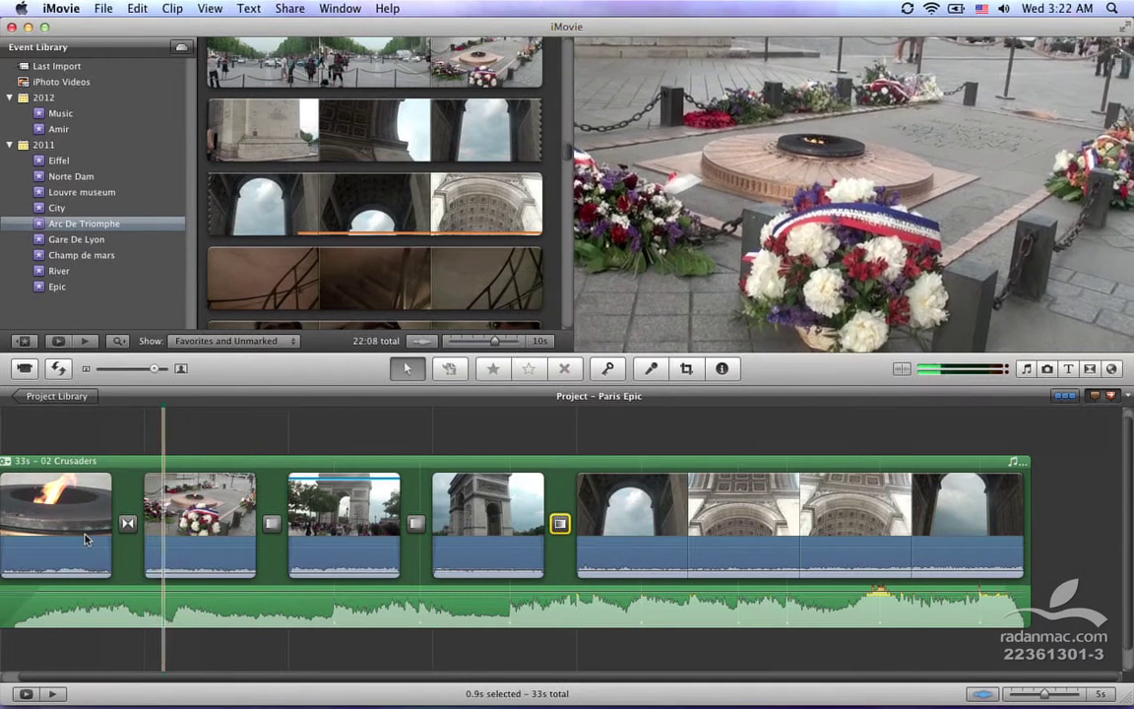